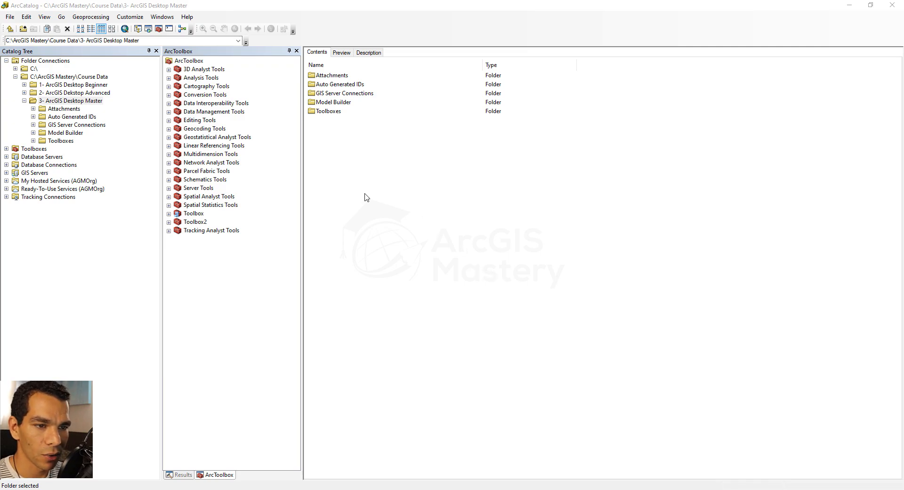
Step: Create a new folder named Atlanta inside the 3- ArcGIS Desktop Master folder
{"action": "right_click", "coordinate": [358, 160]}
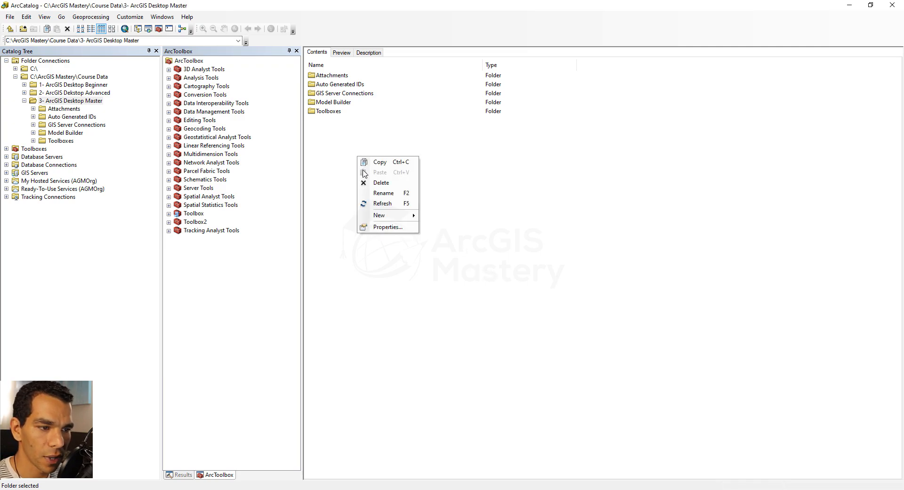
{"action": "left_click", "coordinate": [436, 214]}
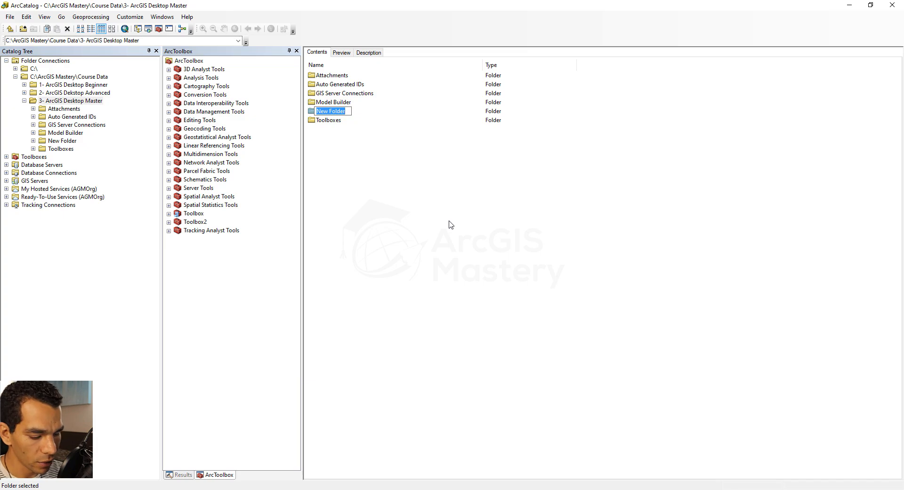
{"action": "type", "text": "Atlanta"}
{"action": "key", "text": "Return"}
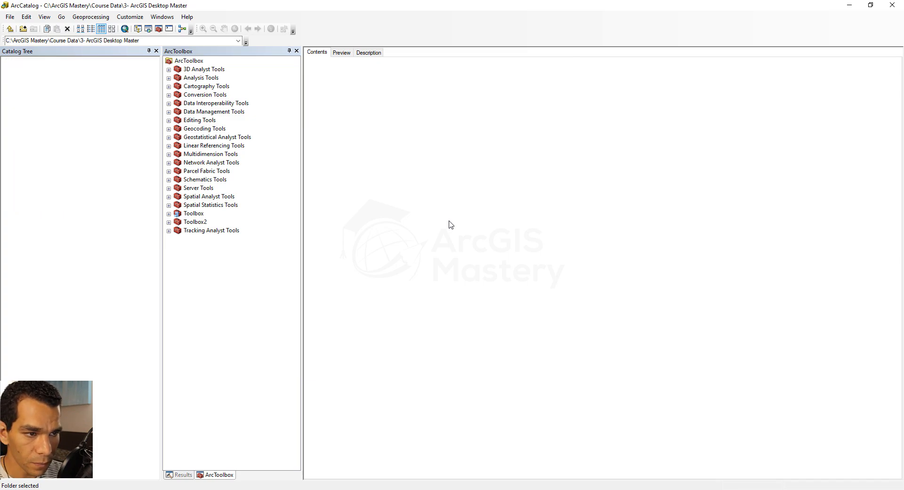
Step: Create a file geodatabase named AtlantaGDB inside the Atlanta folder
{"action": "double_click", "coordinate": [325, 76]}
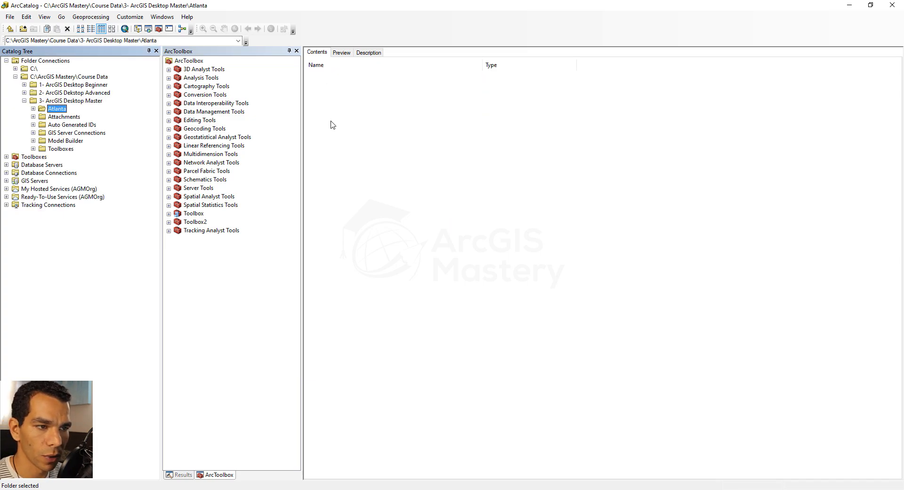
{"action": "right_click", "coordinate": [335, 132]}
{"action": "mouse_move", "coordinate": [380, 190]}
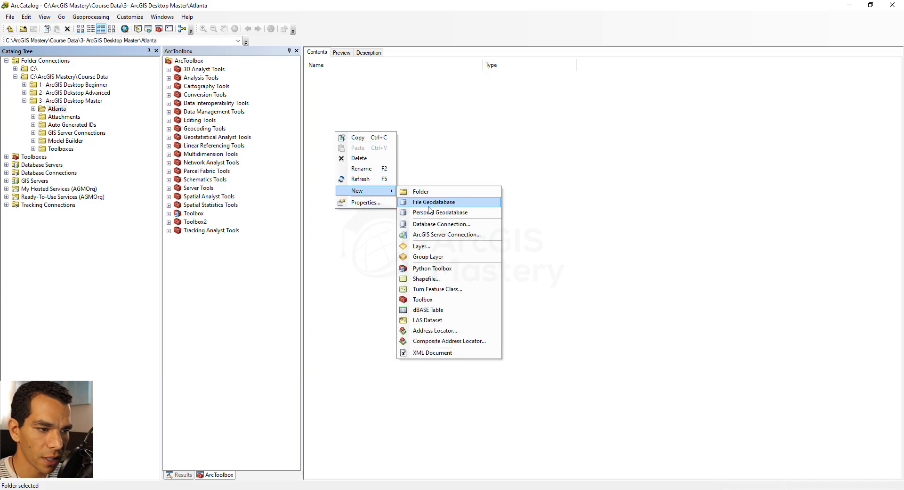
{"action": "left_click", "coordinate": [430, 209]}
{"action": "type", "text": "A"}
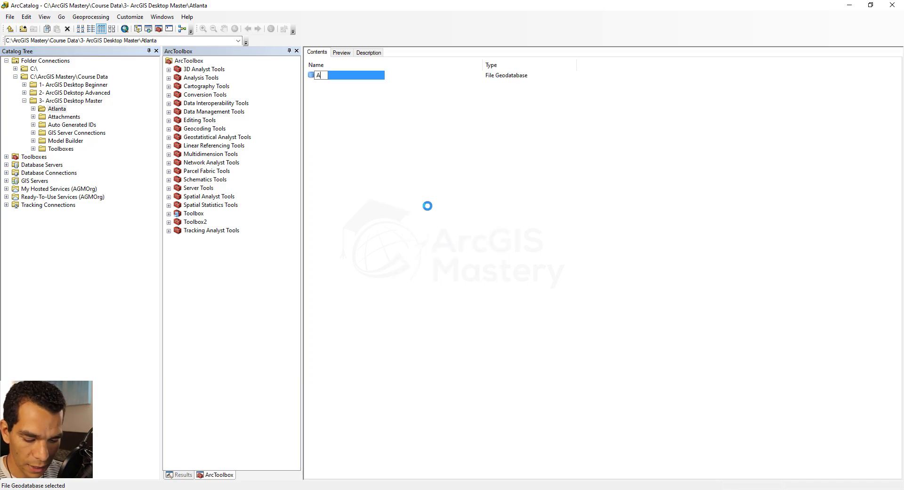
{"action": "type", "text": "tlantaGDB"}
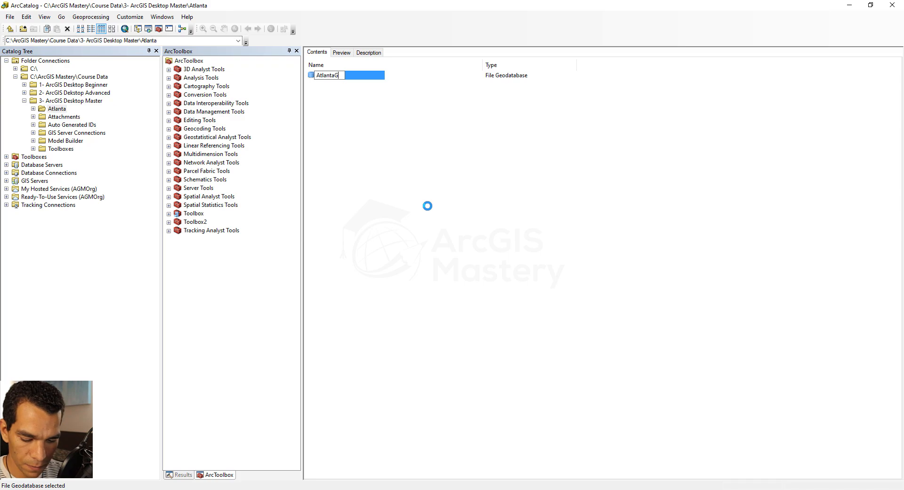
{"action": "key", "text": "Return"}
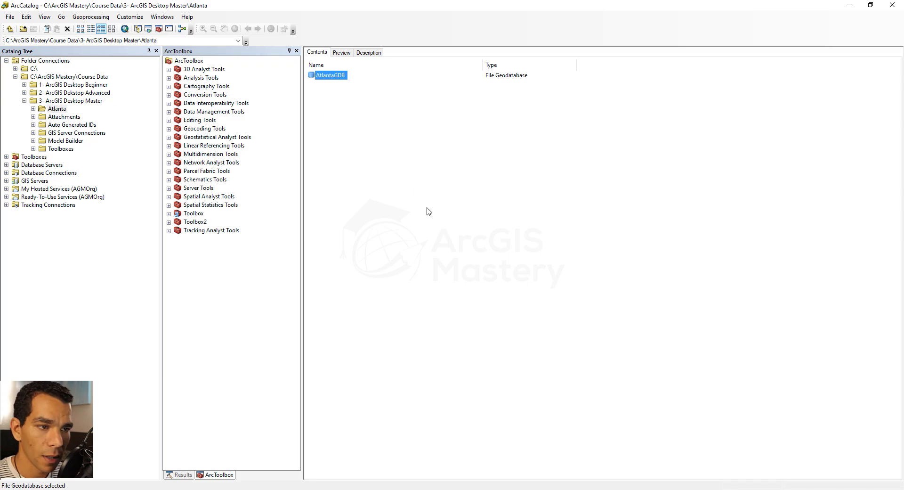
Step: Open the database properties of the AtlantaGDB geodatabase
{"action": "right_click", "coordinate": [325, 76]}
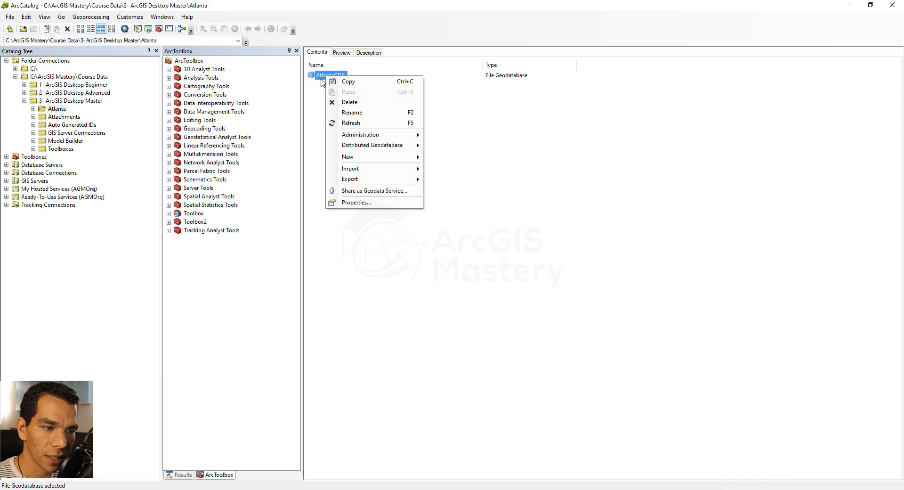
{"action": "left_click", "coordinate": [372, 202]}
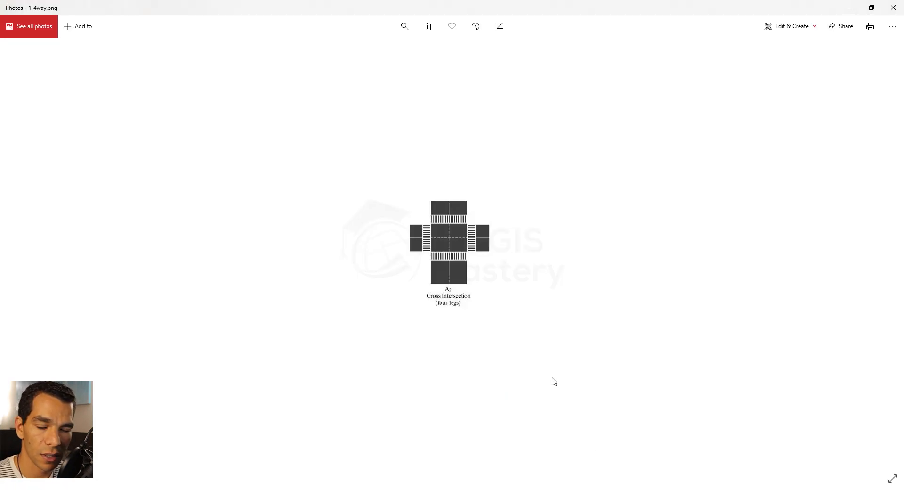
Step: Look through the intersection type pictures in Photos, starting from 1-4way.png
{"action": "key", "text": "Right"}
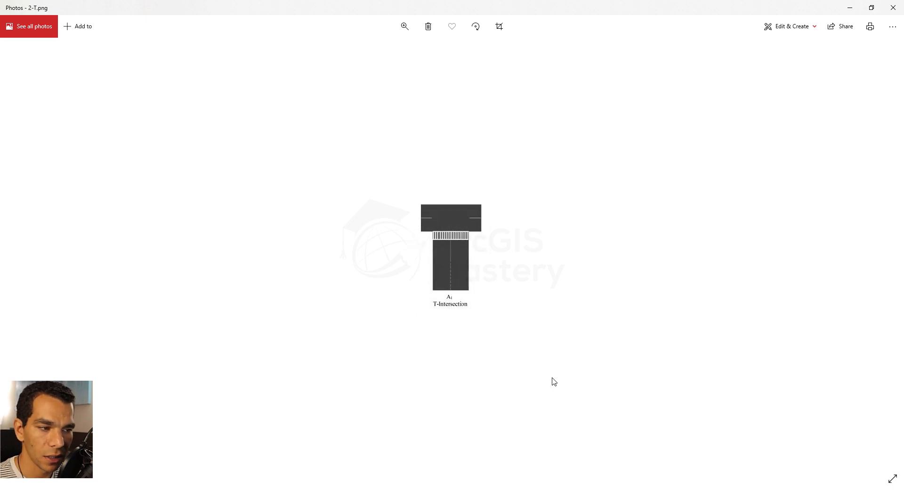
{"action": "key", "text": "Right"}
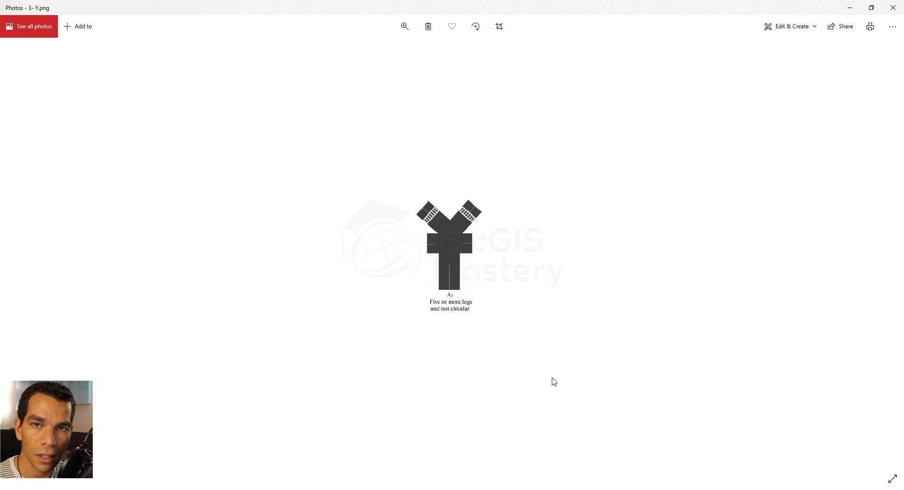
{"action": "key", "text": "Right"}
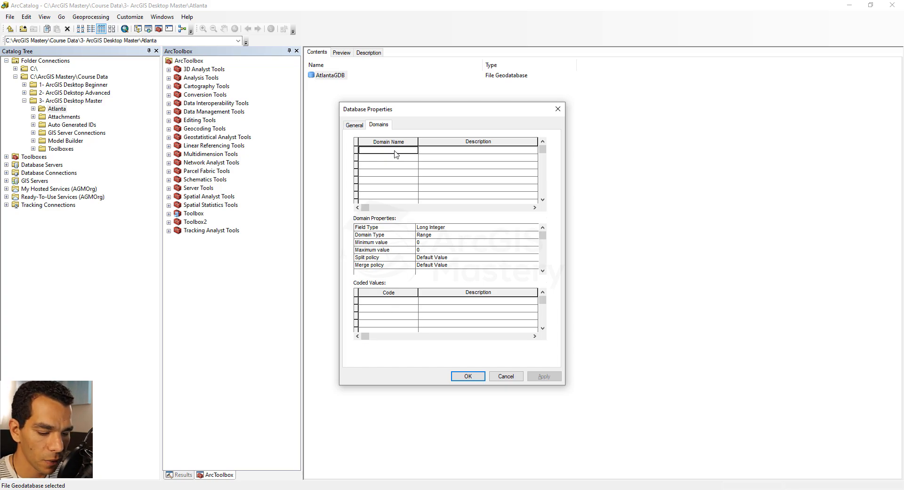
Step: Add a domain named IntersectionType with the description "Types of Intersections" to the AtlantaGDB database properties
{"action": "type", "text": "Inte"}
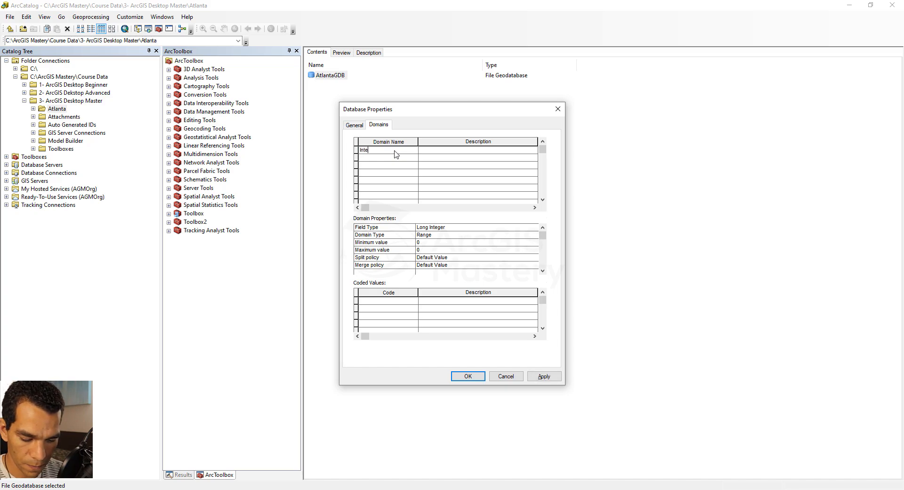
{"action": "type", "text": "rsection"}
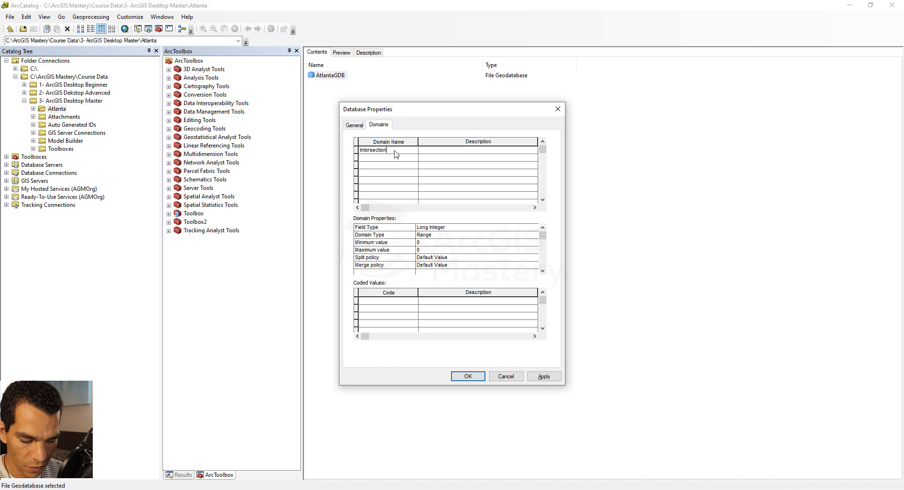
{"action": "type", "text": "Type"}
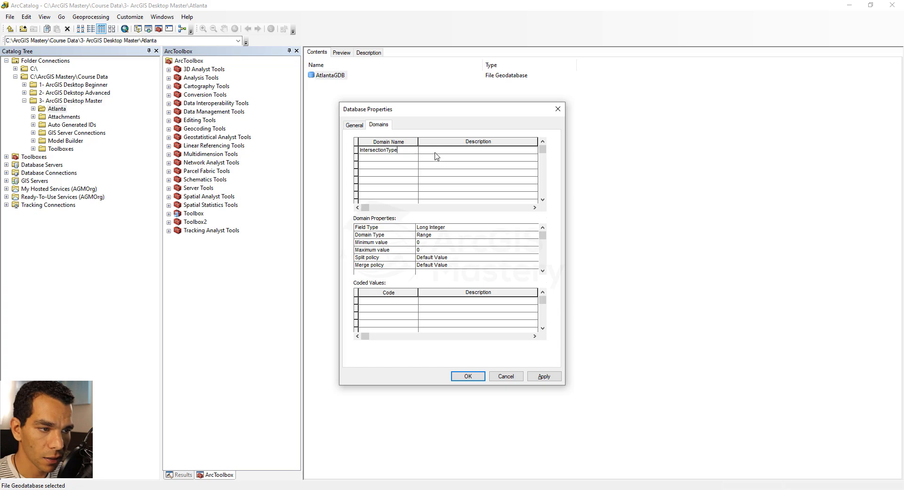
{"action": "key", "text": "Tab"}
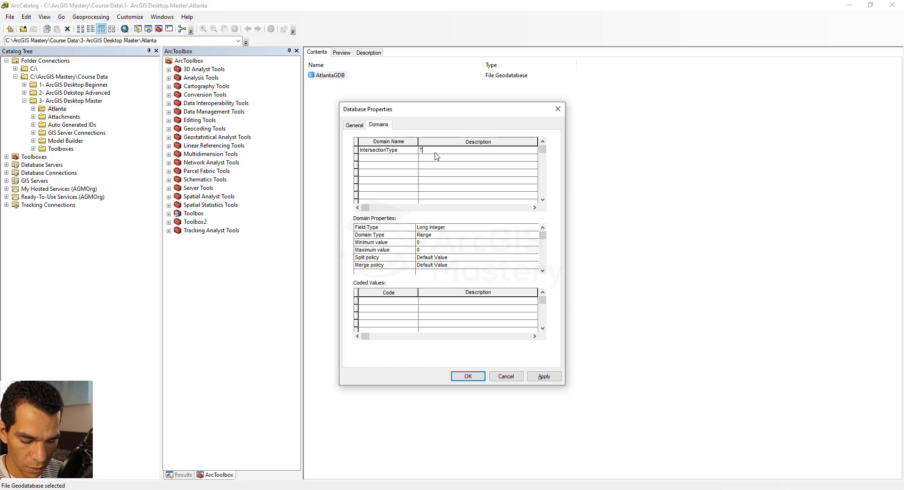
{"action": "type", "text": "Types of"}
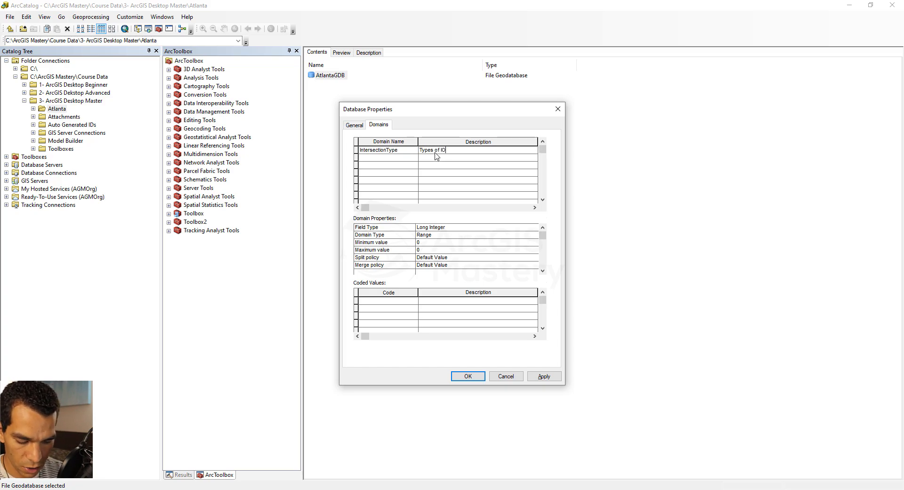
{"action": "type", "text": " Intersections"}
Step: Set the IntersectionType domain's field type to Short Integer and its domain type to Coded Values
{"action": "left_click", "coordinate": [413, 226]}
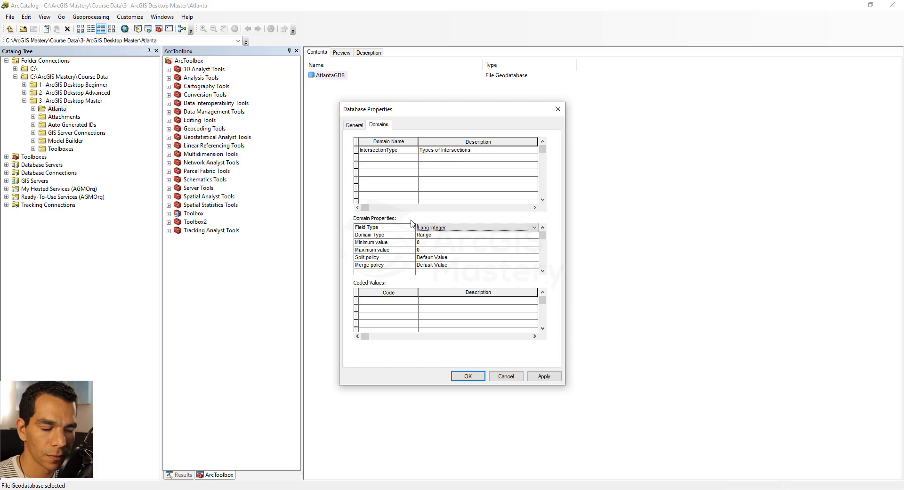
{"action": "left_click", "coordinate": [462, 229]}
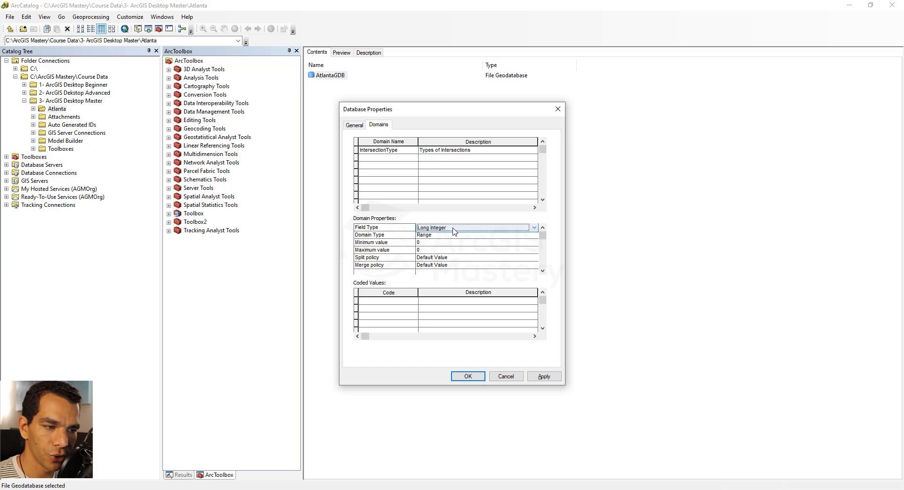
{"action": "left_click", "coordinate": [455, 229]}
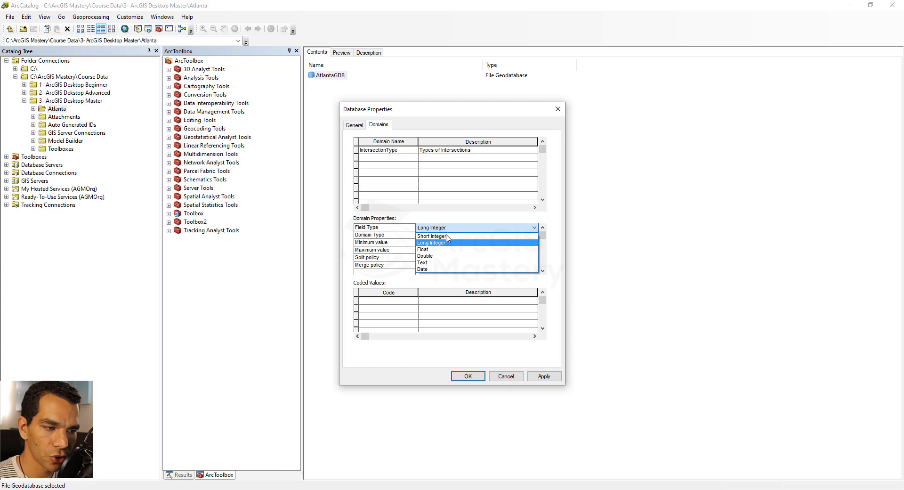
{"action": "left_click", "coordinate": [447, 235]}
{"action": "left_click", "coordinate": [442, 235]}
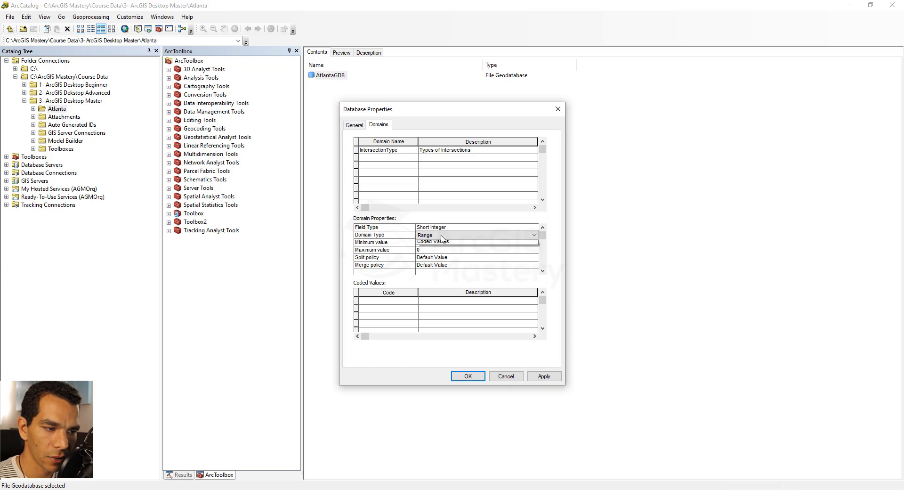
{"action": "left_click", "coordinate": [442, 236]}
{"action": "left_click", "coordinate": [450, 250]}
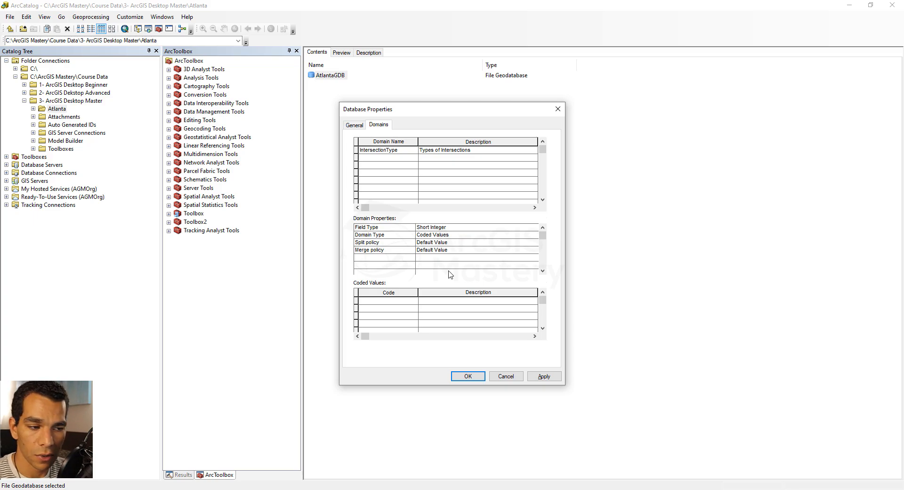
Step: Add coded values 1 for 4way and 2 for T-Intersection to the IntersectionType domain
{"action": "left_click", "coordinate": [389, 303]}
{"action": "type", "text": "1"}
{"action": "left_click", "coordinate": [439, 306]}
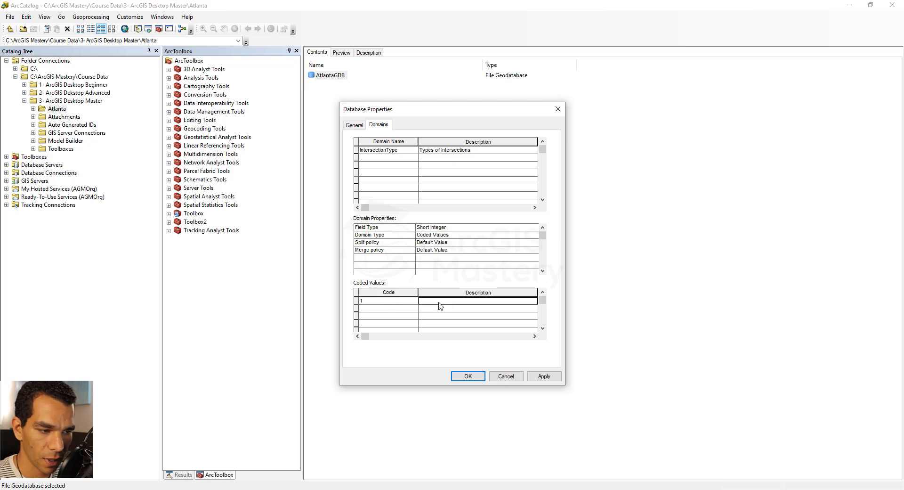
{"action": "type", "text": "4way"}
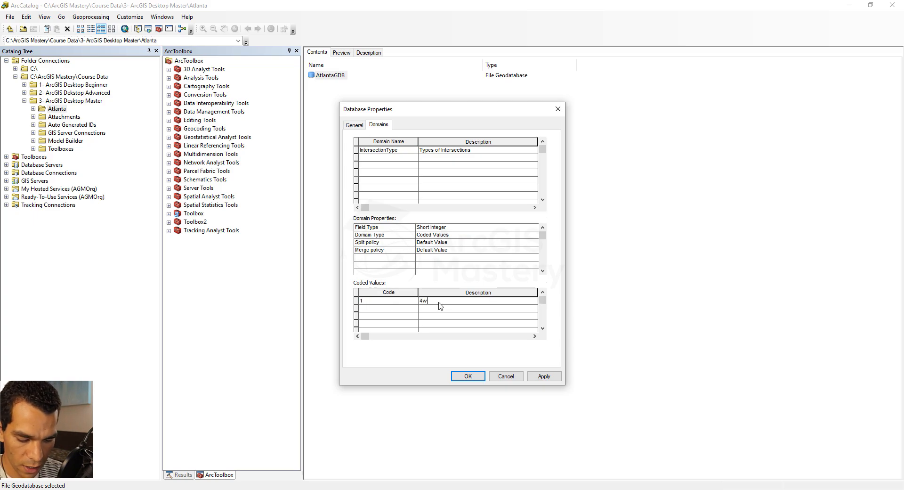
{"action": "left_click", "coordinate": [404, 307]}
{"action": "type", "text": "2"}
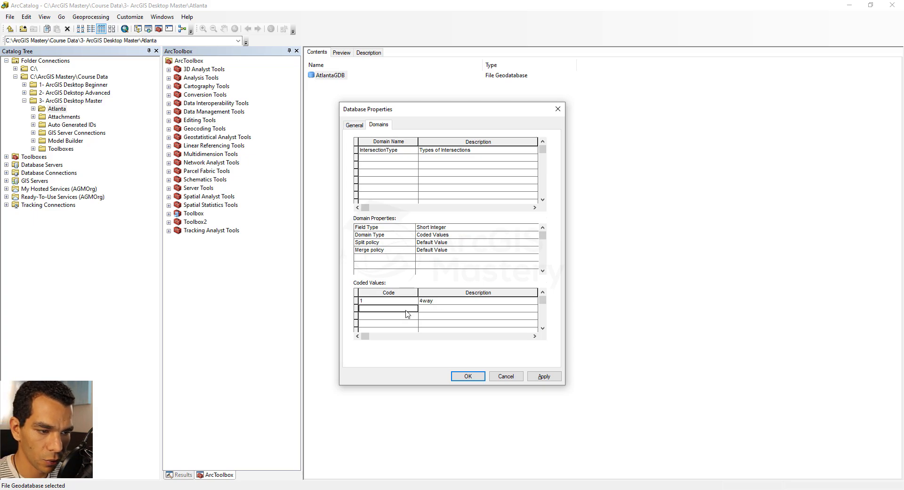
{"action": "left_click", "coordinate": [442, 309]}
{"action": "type", "text": "T"}
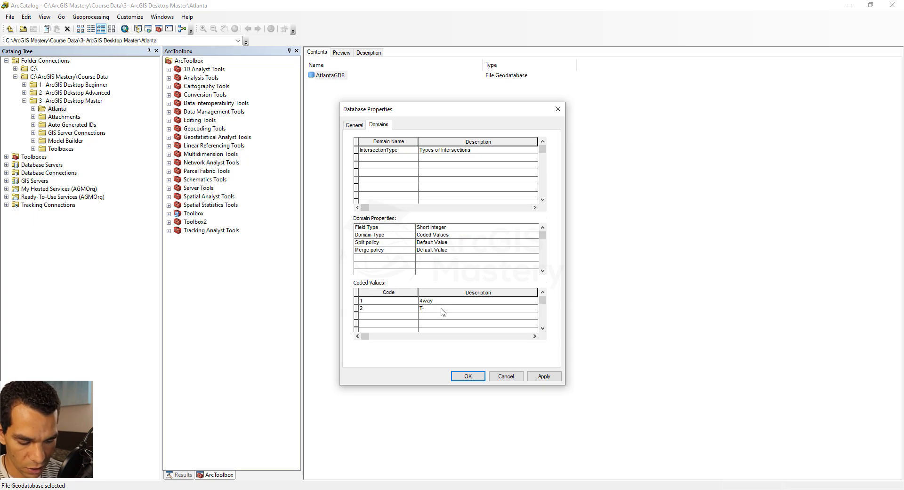
{"action": "type", "text": "-Intersection"}
Step: Add coded values 3 for Y-Intersection and 4 for Circle, and save the database properties
{"action": "left_click", "coordinate": [389, 317]}
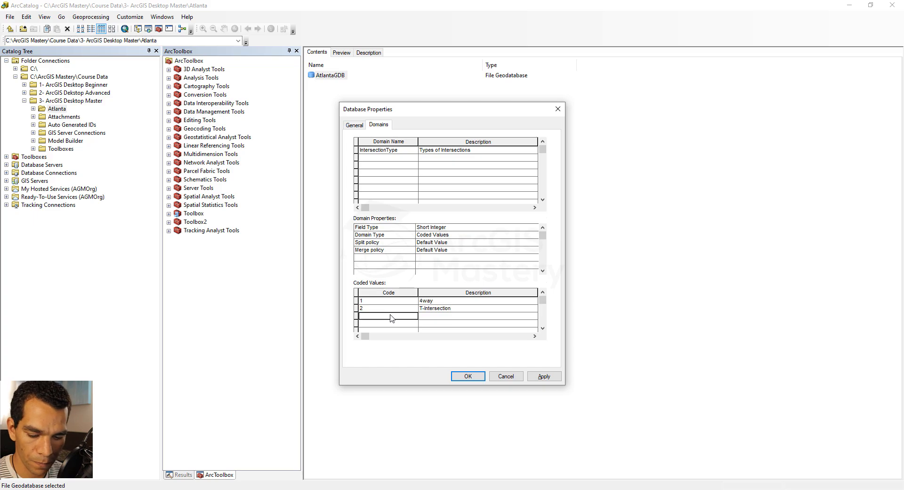
{"action": "type", "text": "3"}
{"action": "left_click", "coordinate": [436, 317]}
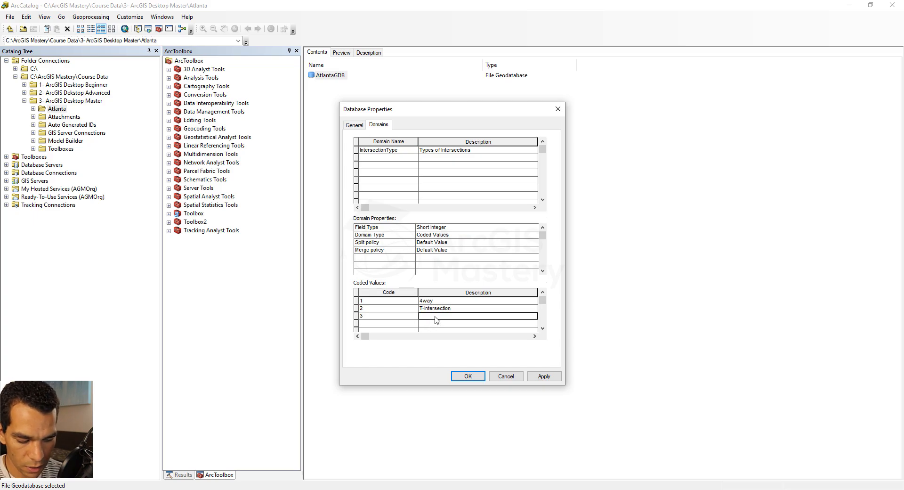
{"action": "type", "text": "Y-Intersection"}
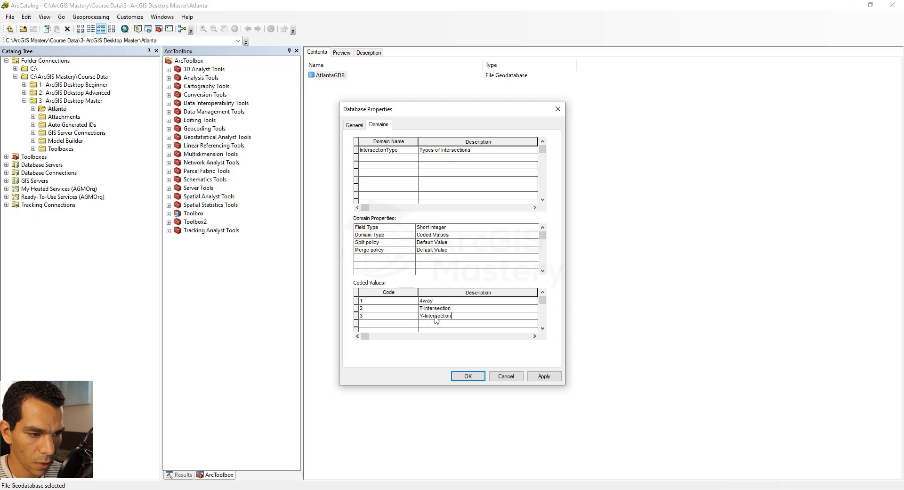
{"action": "left_click", "coordinate": [405, 324]}
{"action": "type", "text": "4"}
{"action": "left_click", "coordinate": [441, 326]}
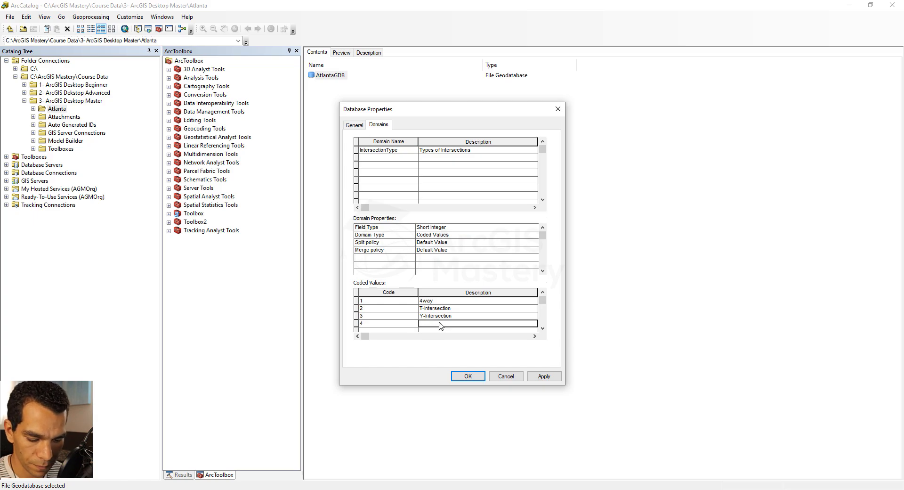
{"action": "type", "text": "Circle"}
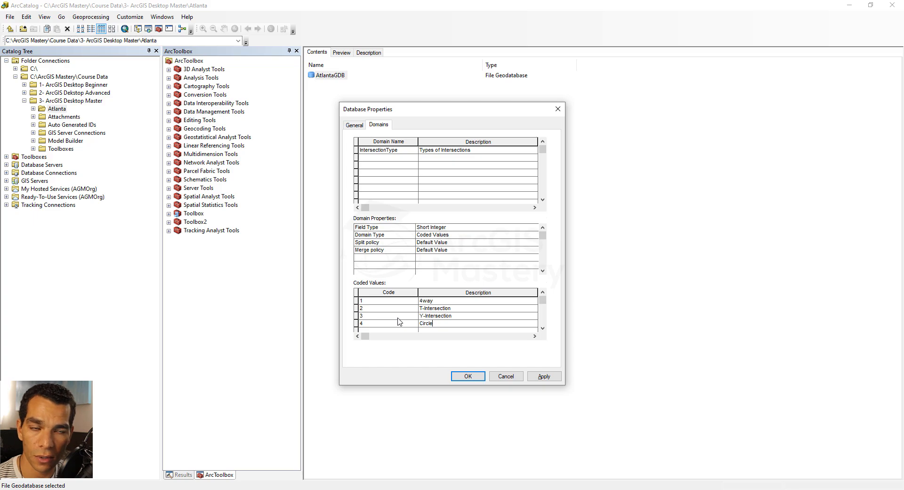
{"action": "left_click", "coordinate": [466, 377]}
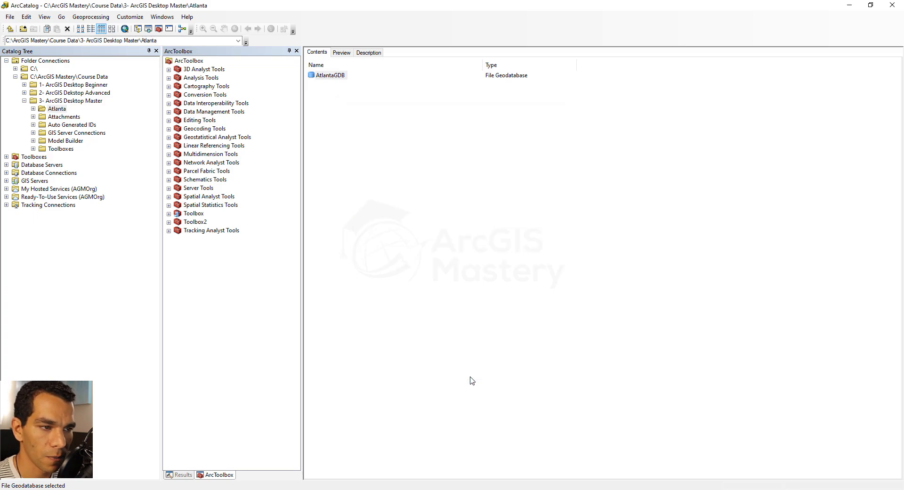
Step: Start a new feature class in AtlantaGDB with the name and alias Intersections, storing point features
{"action": "double_click", "coordinate": [332, 76]}
{"action": "right_click", "coordinate": [344, 106]}
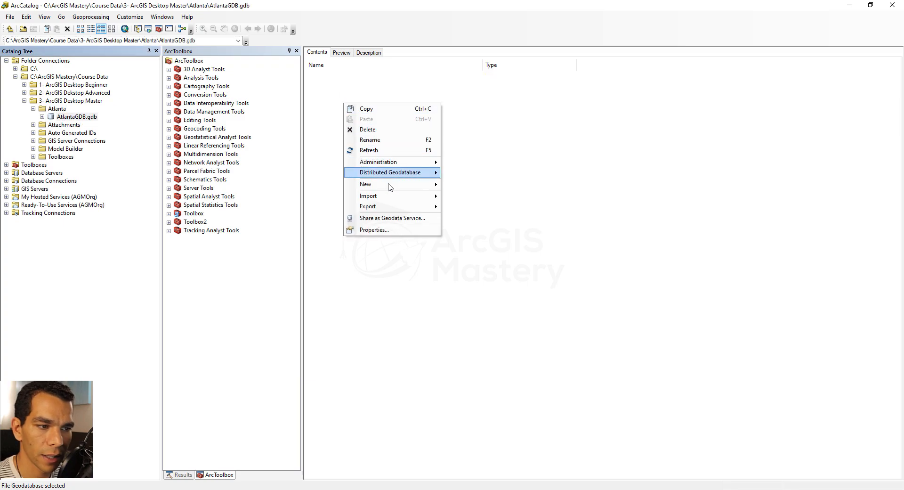
{"action": "mouse_move", "coordinate": [377, 184]}
{"action": "left_click", "coordinate": [464, 195]}
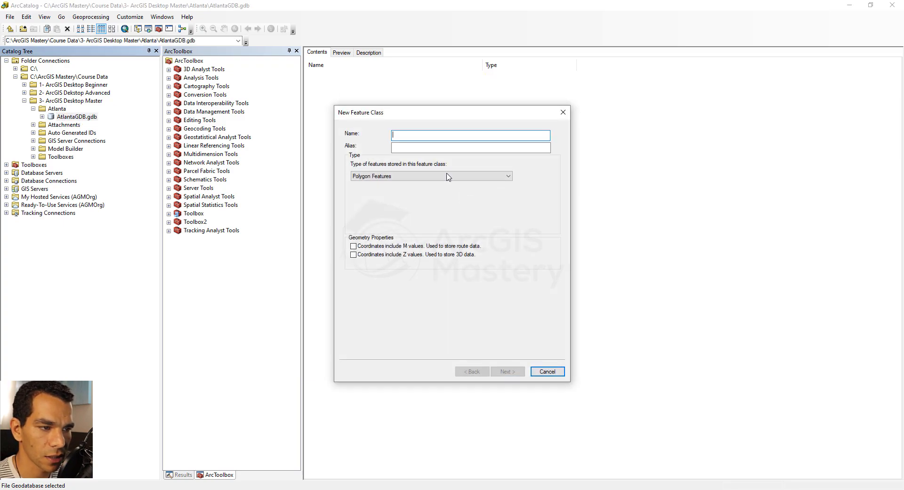
{"action": "type", "text": "Int"}
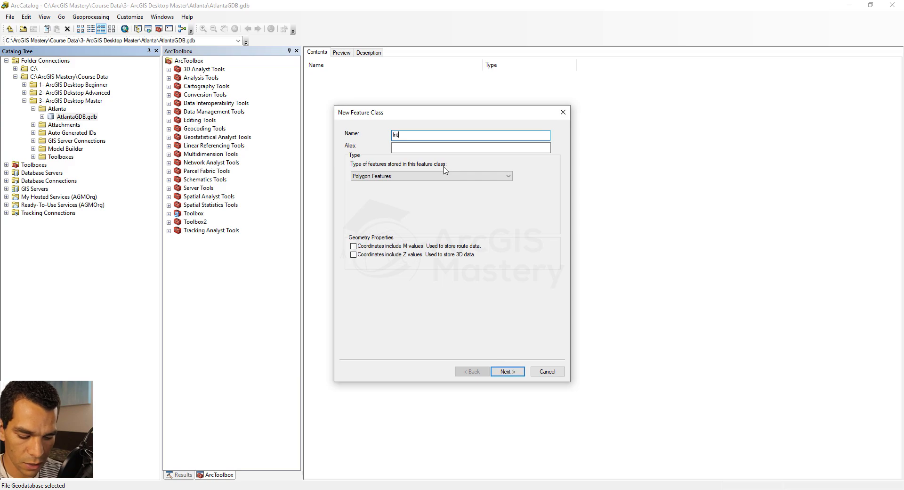
{"action": "type", "text": "ersections"}
{"action": "key", "text": "ctrl+a"}
{"action": "key", "text": "ctrl+c"}
{"action": "left_click", "coordinate": [409, 147]}
{"action": "key", "text": "ctrl+v"}
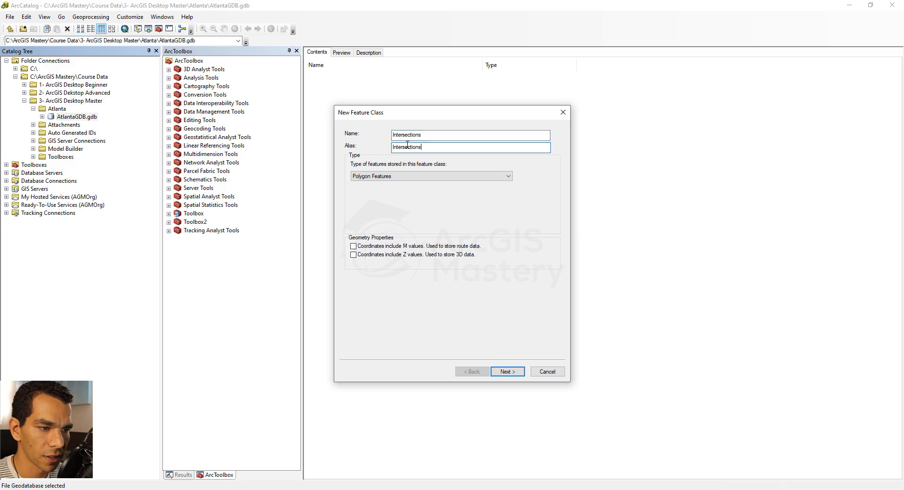
{"action": "left_click", "coordinate": [402, 176]}
{"action": "left_click", "coordinate": [389, 196]}
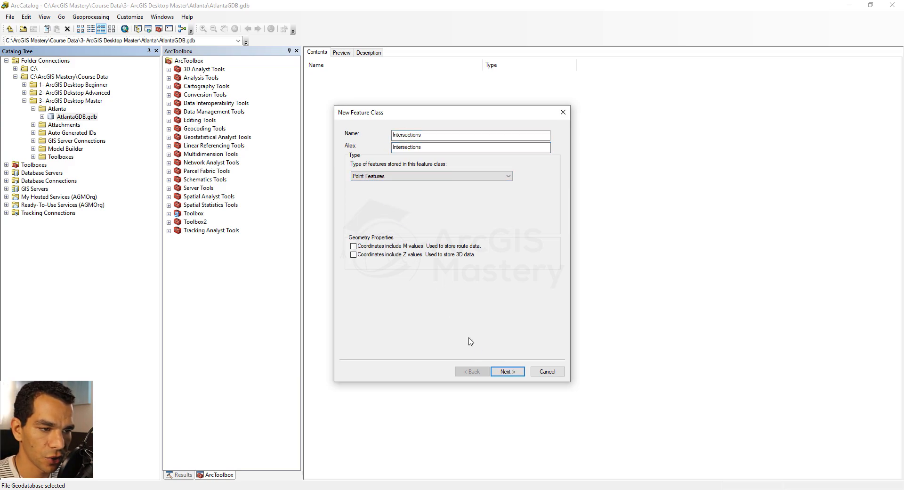
Step: Assign the WGS 1984 coordinate system to the feature class, accepting the default XY tolerance and storage configuration
{"action": "left_click", "coordinate": [506, 372]}
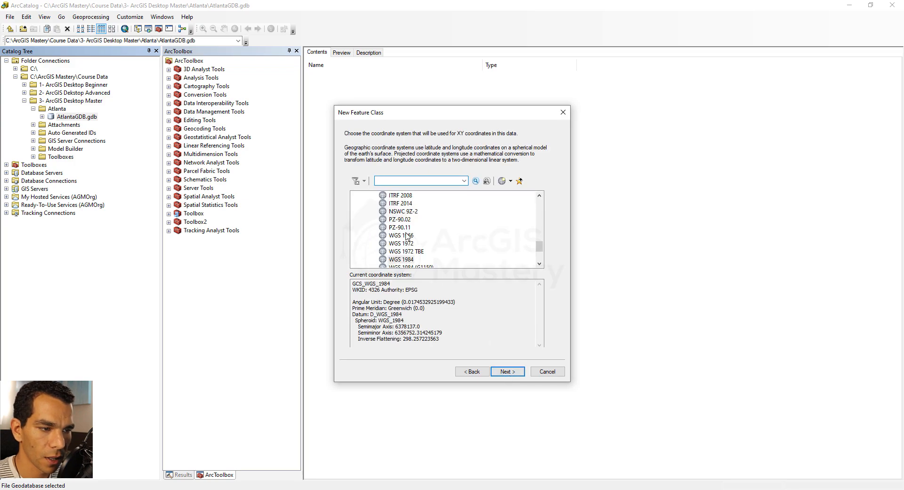
{"action": "left_click", "coordinate": [408, 259]}
{"action": "left_click", "coordinate": [506, 371]}
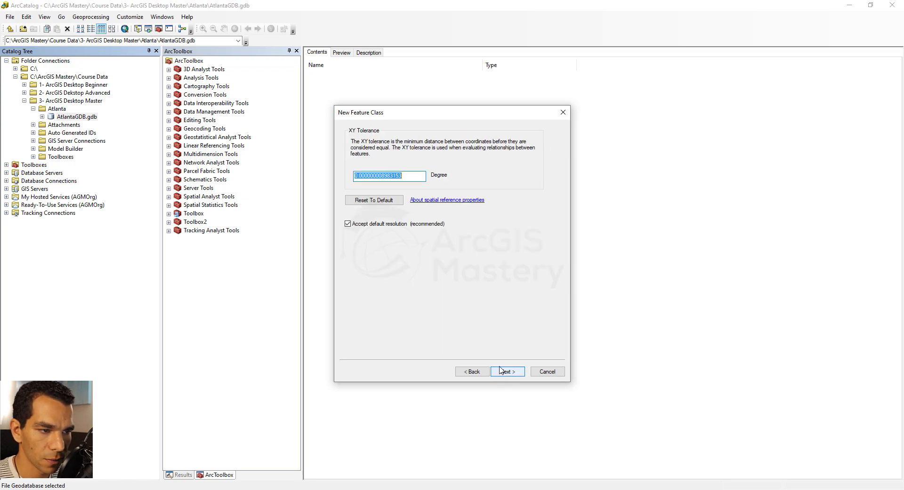
{"action": "left_click", "coordinate": [511, 373]}
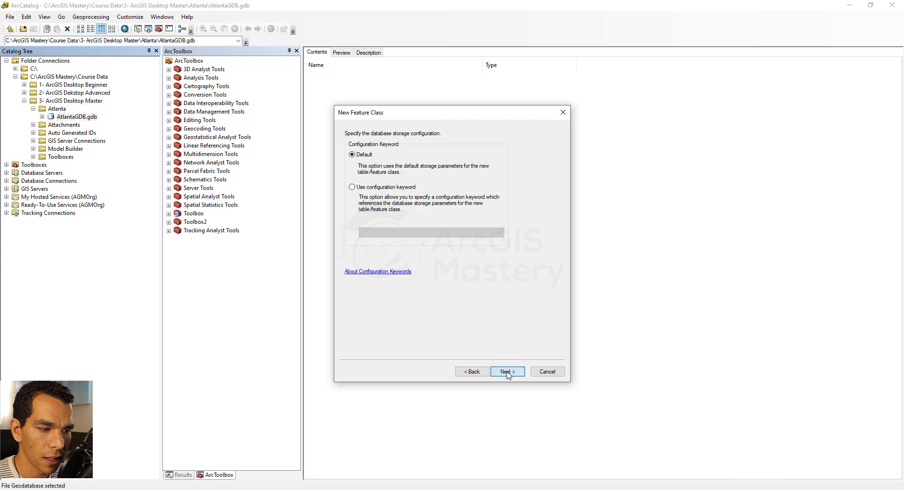
{"action": "left_click", "coordinate": [506, 372]}
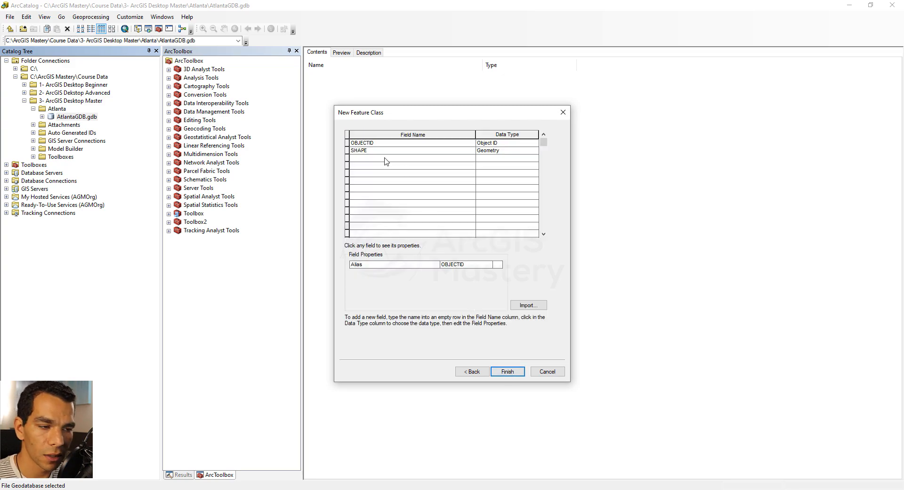
Step: Add a Short Integer field named Type and assign it the IntersectionType domain
{"action": "left_click", "coordinate": [386, 158]}
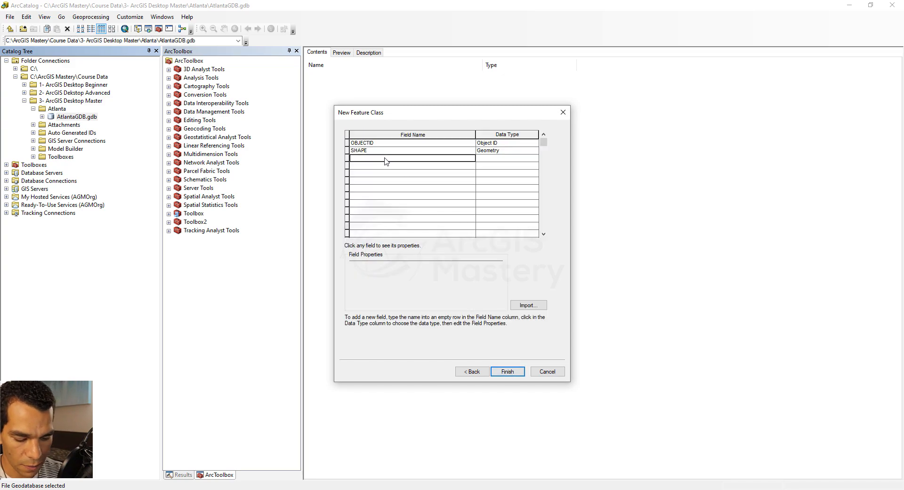
{"action": "type", "text": "Type"}
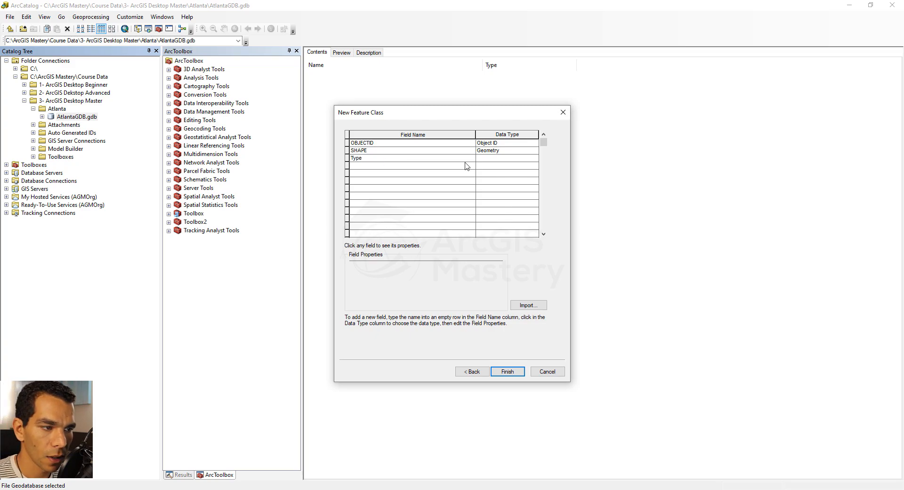
{"action": "left_click", "coordinate": [495, 158]}
{"action": "left_click", "coordinate": [496, 159]}
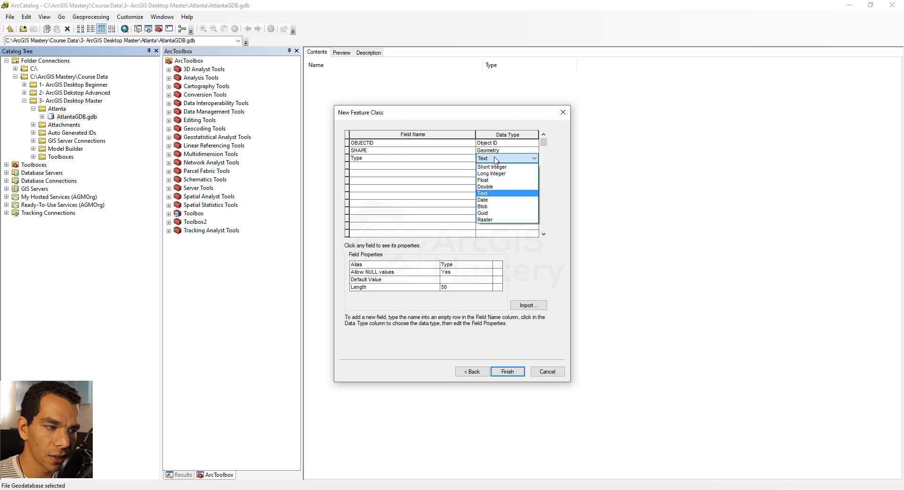
{"action": "left_click", "coordinate": [497, 167]}
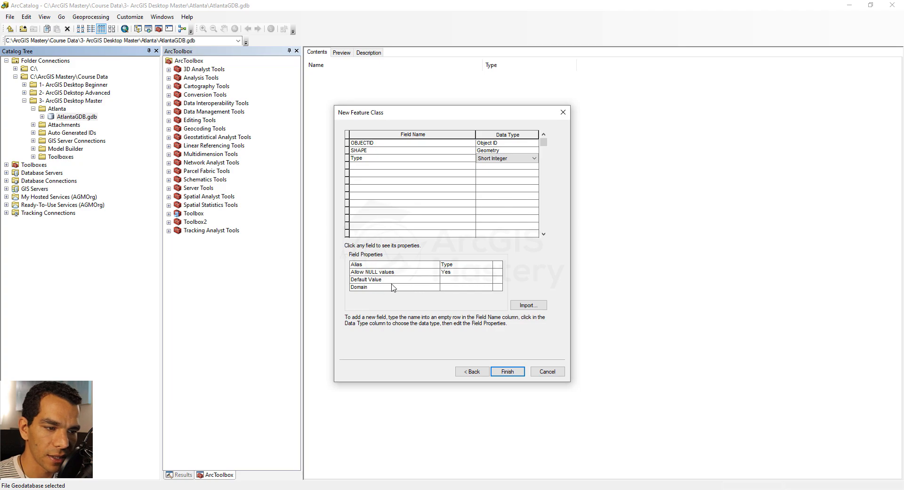
{"action": "left_click", "coordinate": [494, 160]}
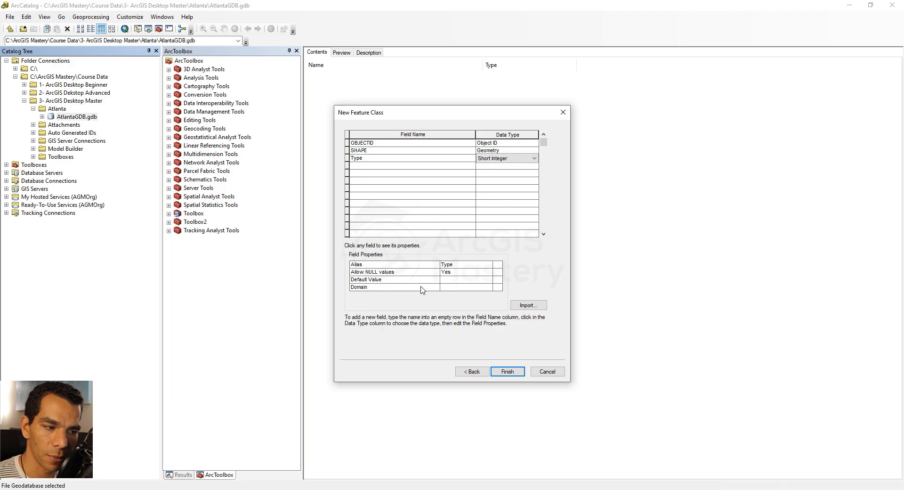
{"action": "left_click", "coordinate": [469, 288]}
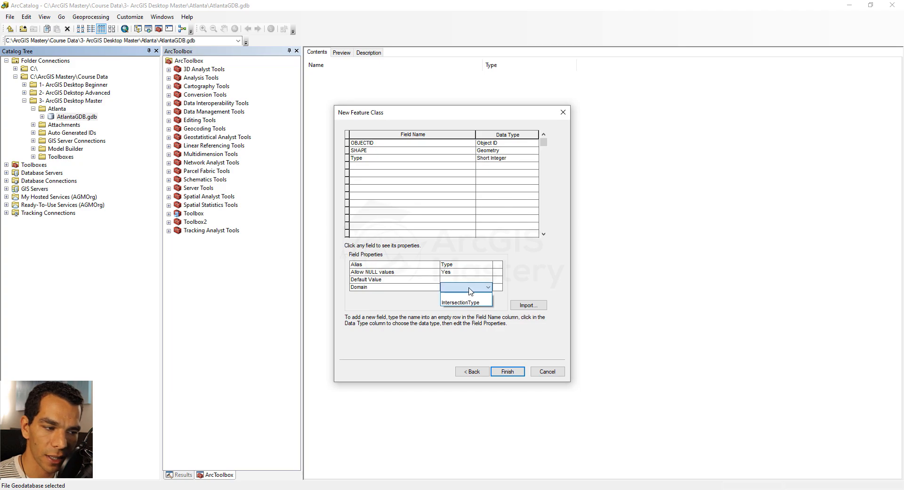
{"action": "left_click", "coordinate": [471, 303]}
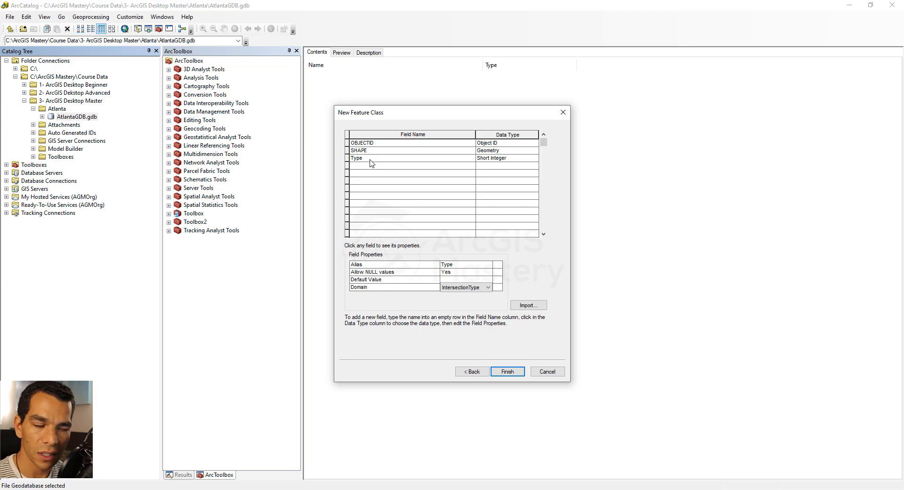
Step: Add text fields Street1 to Street4 and double fields Lat and Long, and finish creating the feature class
{"action": "left_click", "coordinate": [389, 166]}
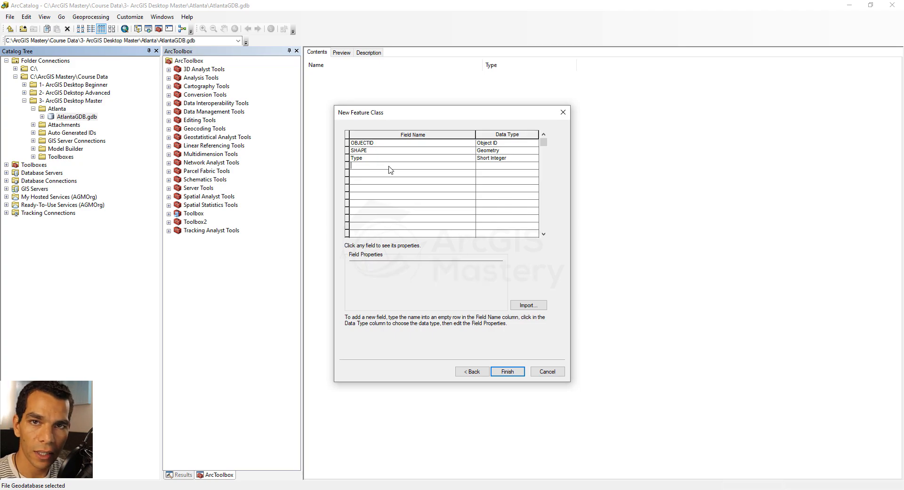
{"action": "type", "text": "Street1"}
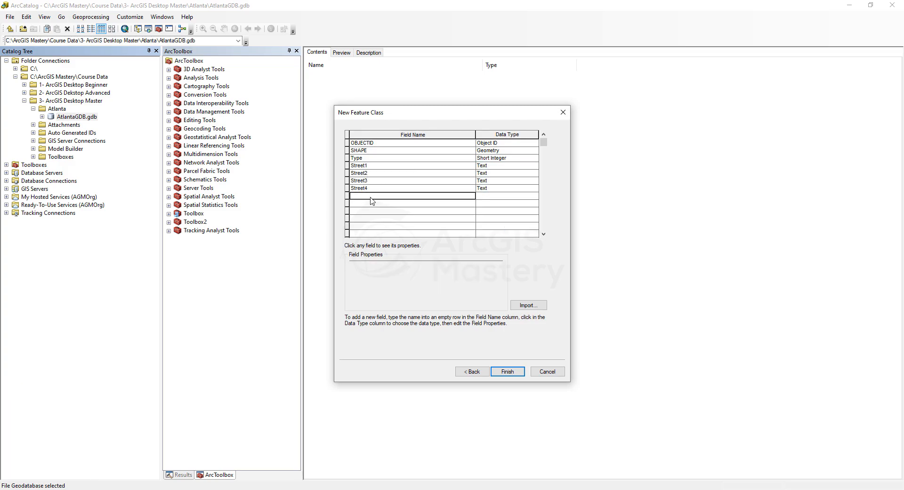
{"action": "left_click", "coordinate": [499, 205]}
{"action": "left_click", "coordinate": [495, 232]}
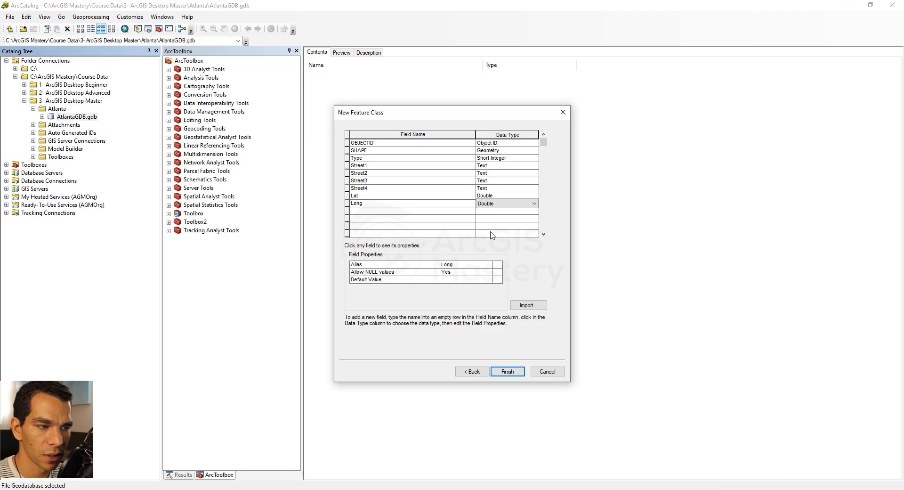
{"action": "left_click", "coordinate": [507, 371]}
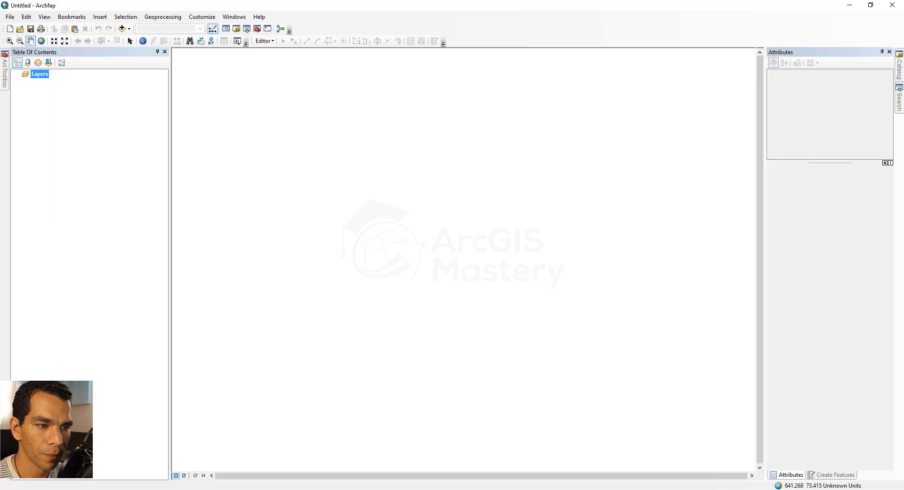
Step: Switch to ArcMap and add the OpenStreetMap basemap to the empty map
{"action": "left_click", "coordinate": [129, 29]}
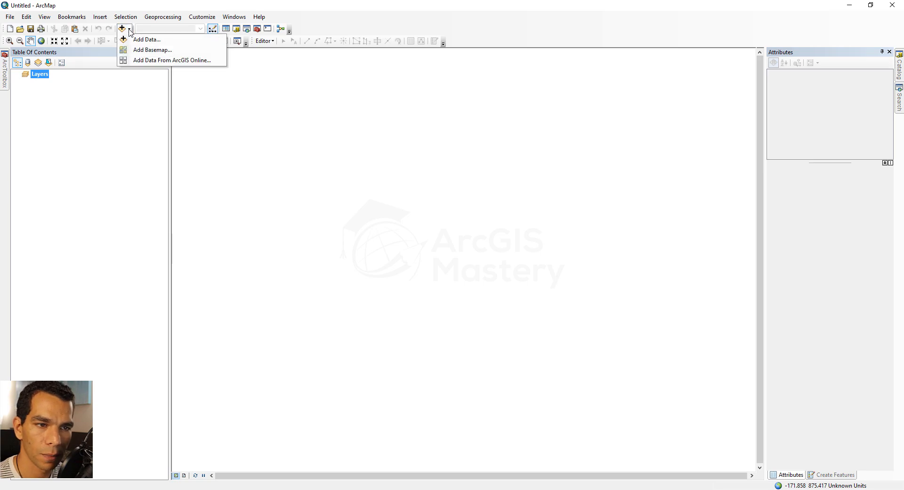
{"action": "left_click", "coordinate": [149, 55]}
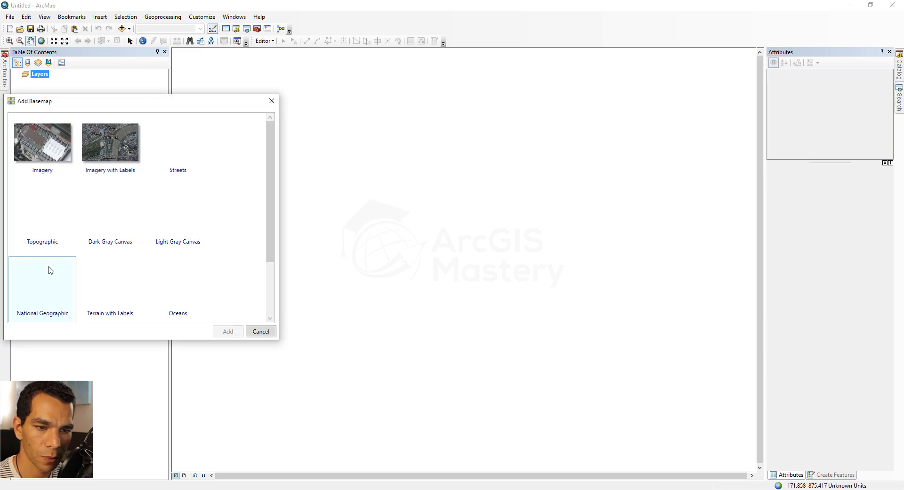
{"action": "double_click", "coordinate": [52, 284]}
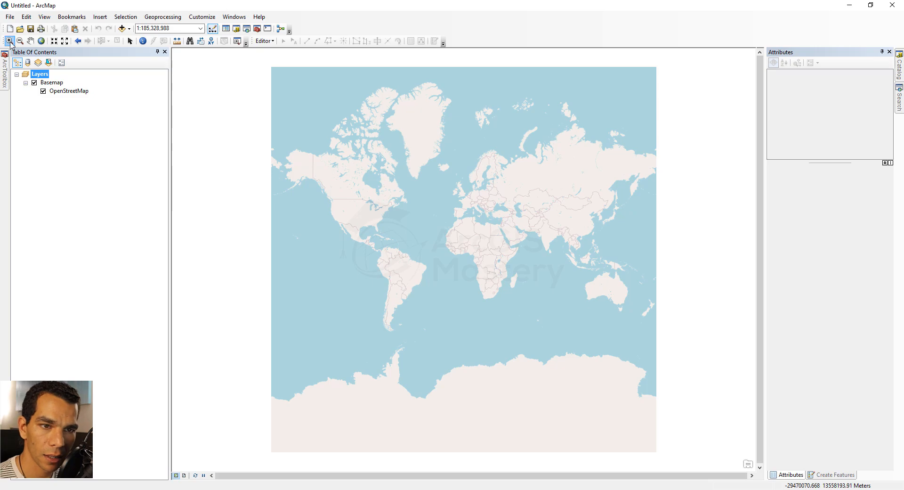
Step: Add the Intersections feature class from AtlantaGDB.gdb to the map of Atlanta
{"action": "left_click", "coordinate": [9, 40]}
{"action": "left_click_drag", "start_coordinate": [358, 216], "coordinate": [391, 241]}
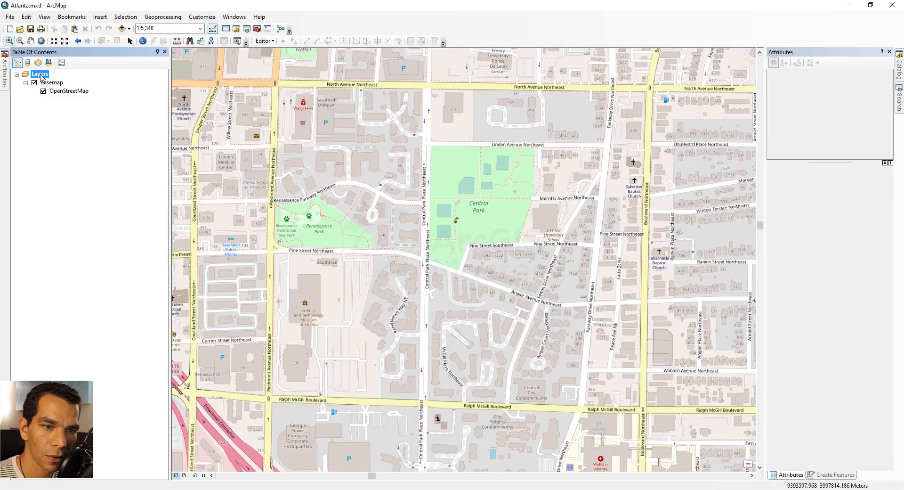
{"action": "right_click", "coordinate": [40, 74]}
{"action": "left_click", "coordinate": [63, 81]}
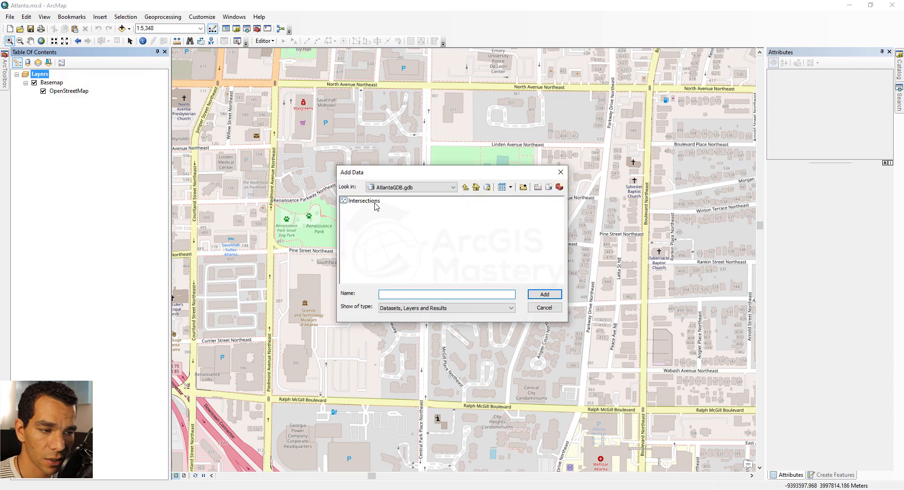
{"action": "left_click", "coordinate": [372, 202]}
{"action": "left_click", "coordinate": [537, 293]}
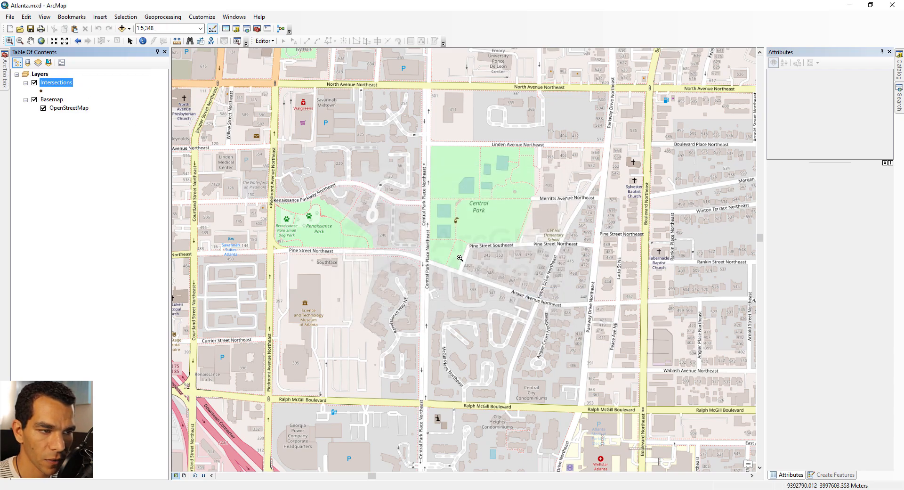
Step: Start an edit session and place an Intersections point where North Avenue Northeast meets Central Park Place Northeast
{"action": "left_click", "coordinate": [264, 41]}
{"action": "left_click", "coordinate": [282, 55]}
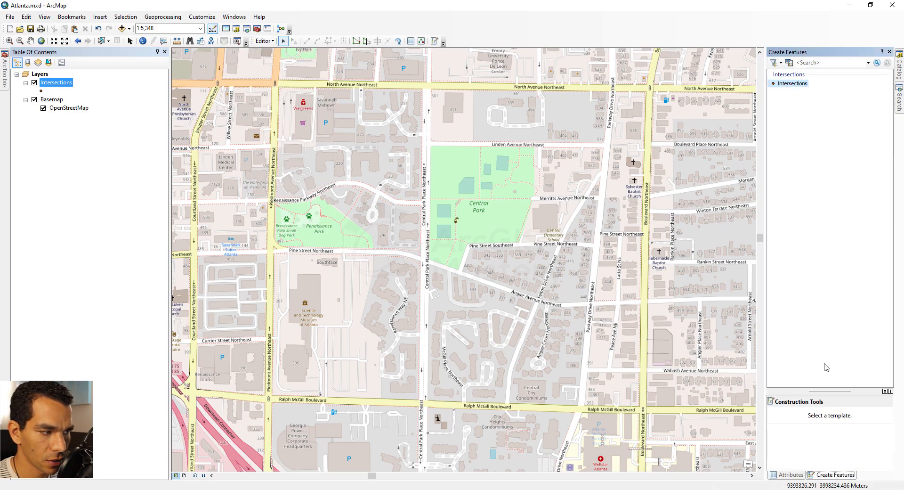
{"action": "left_click", "coordinate": [795, 84]}
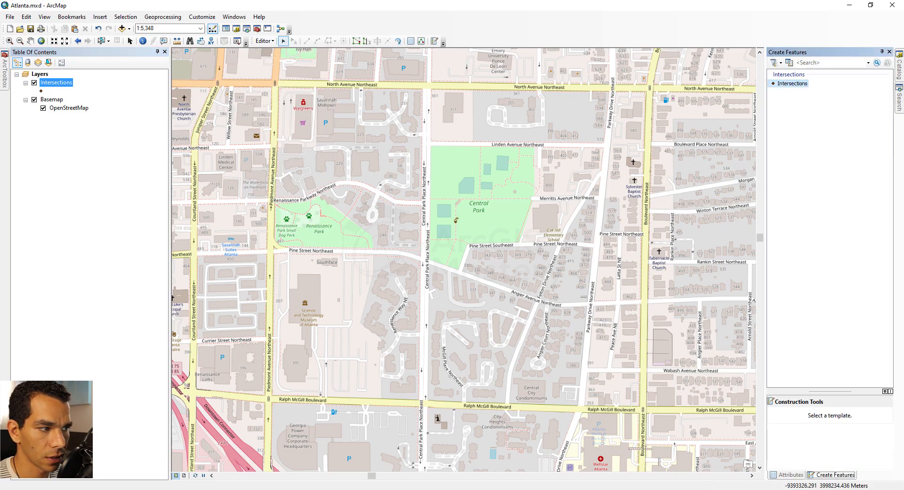
{"action": "left_click", "coordinate": [427, 87]}
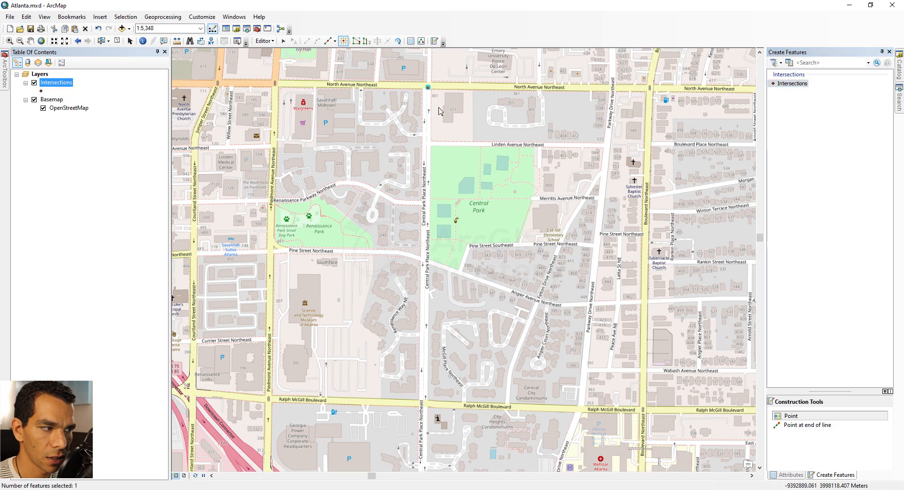
Step: Set the new point's Type attribute to T-Intersection
{"action": "left_click", "coordinate": [789, 474]}
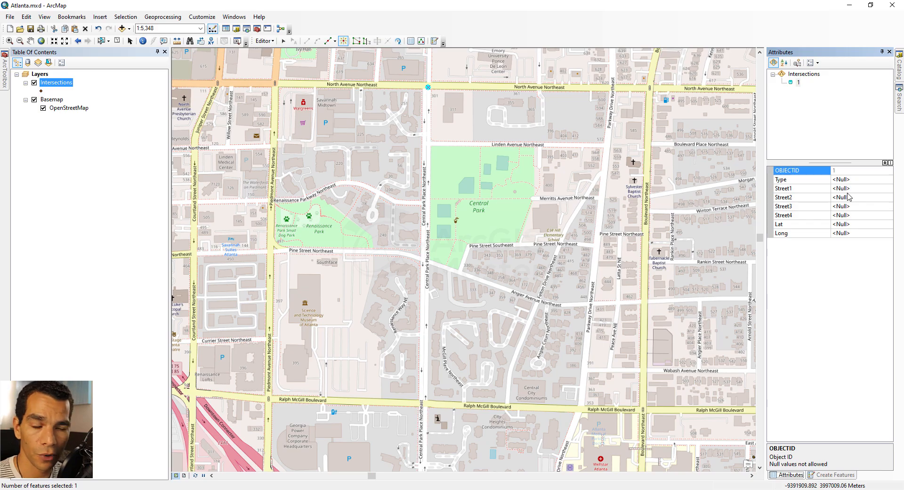
{"action": "left_click", "coordinate": [870, 182]}
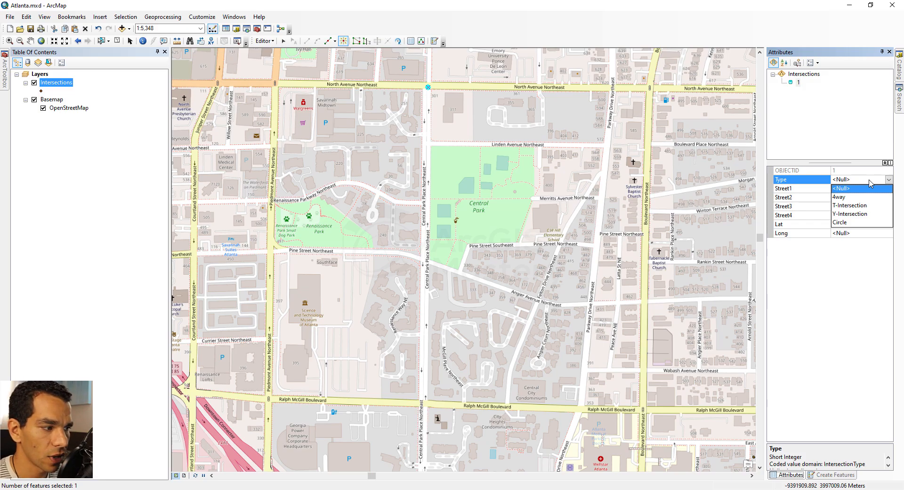
{"action": "left_click", "coordinate": [858, 205]}
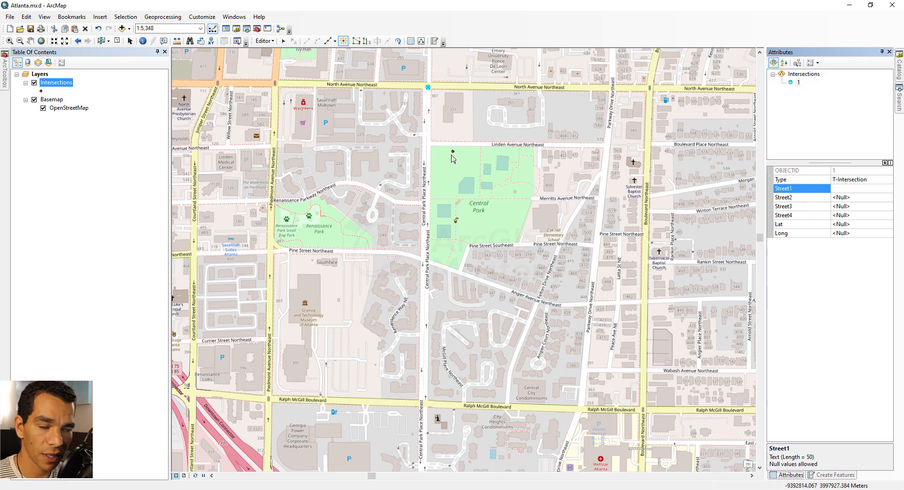
Step: Save the point edits, end the edit session, and close ArcMap
{"action": "left_click", "coordinate": [264, 41]}
{"action": "left_click", "coordinate": [279, 59]}
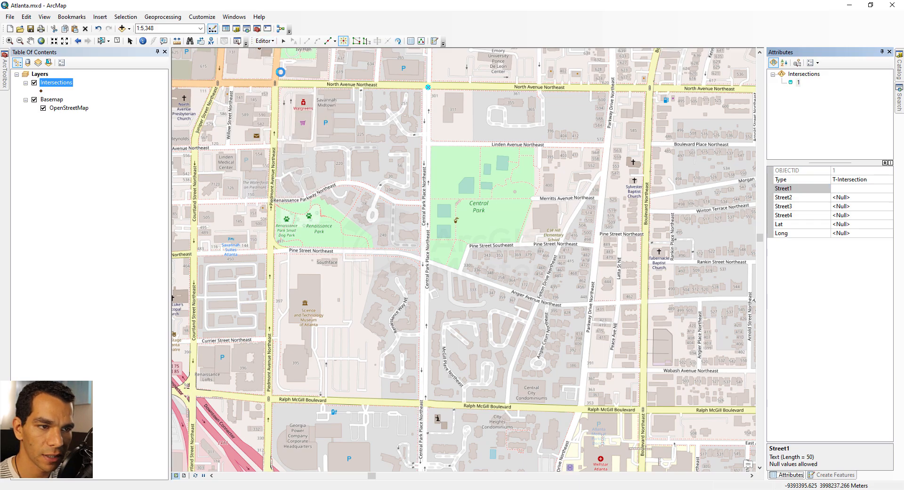
{"action": "left_click", "coordinate": [264, 41]}
{"action": "left_click", "coordinate": [282, 59]}
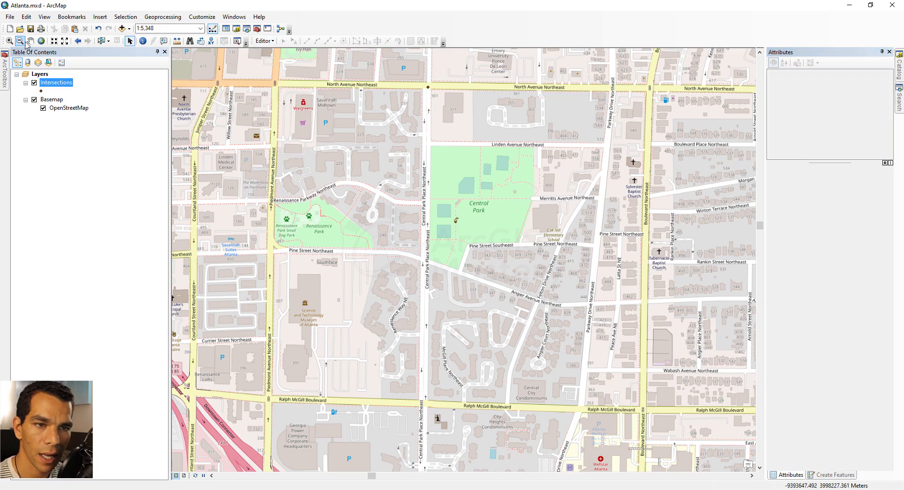
{"action": "left_click", "coordinate": [893, 6]}
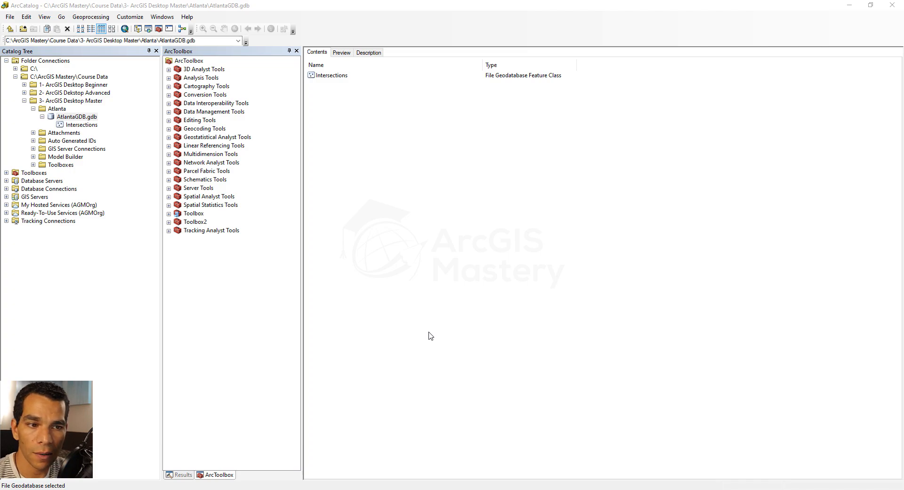
Step: Open the domain settings in AtlantaGDB.gdb's database properties in ArcCatalog
{"action": "right_click", "coordinate": [65, 116]}
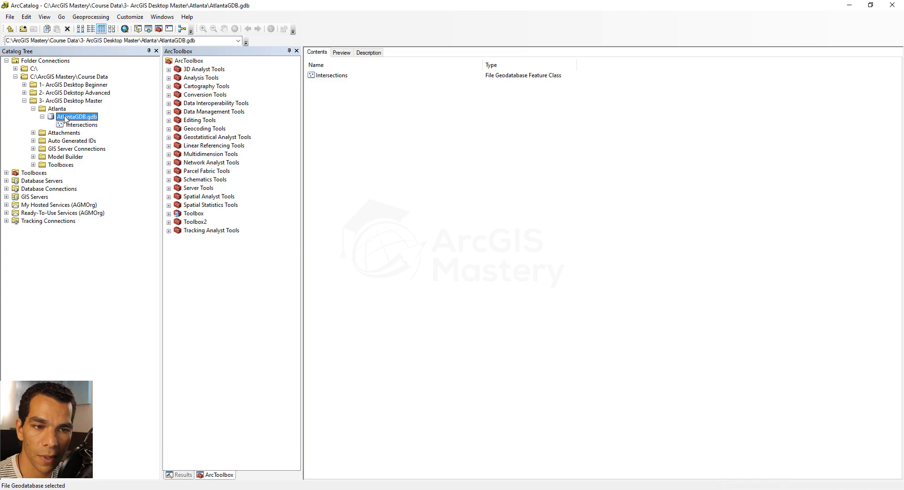
{"action": "left_click", "coordinate": [115, 242]}
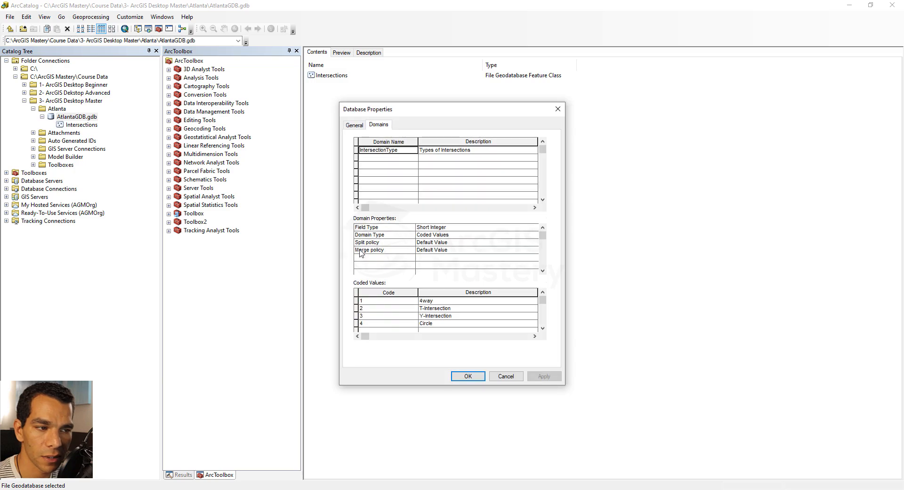